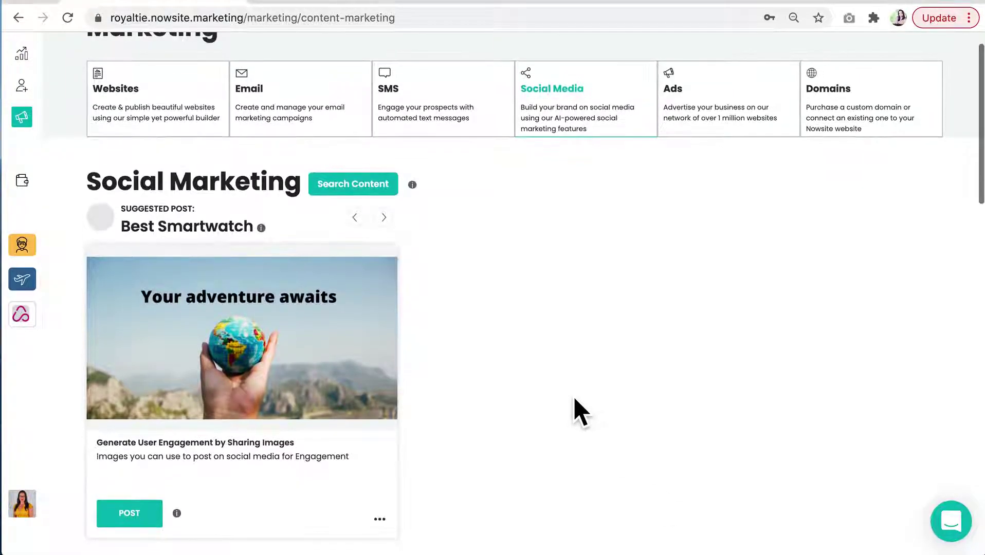
pyautogui.scroll(-1, 579, 411)
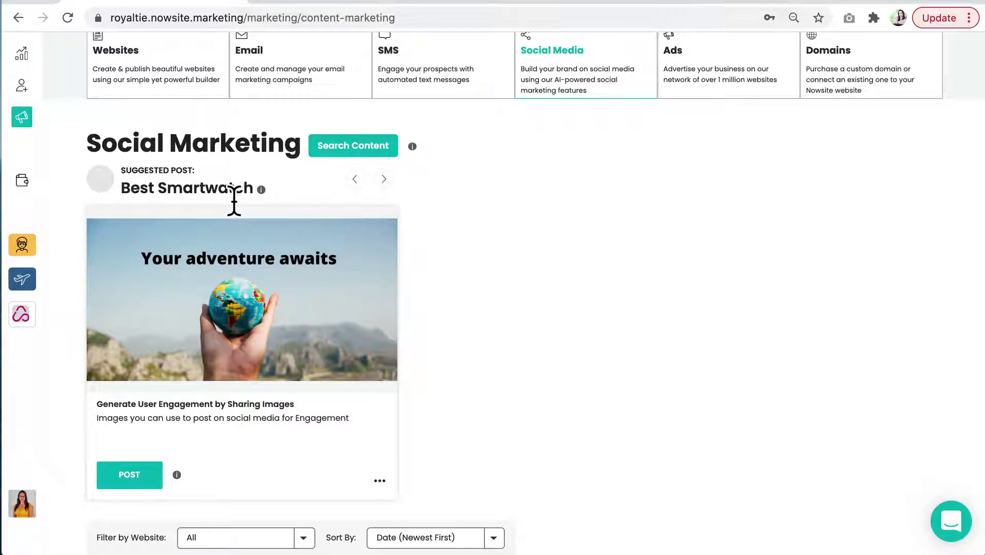
pyautogui.click(398, 191)
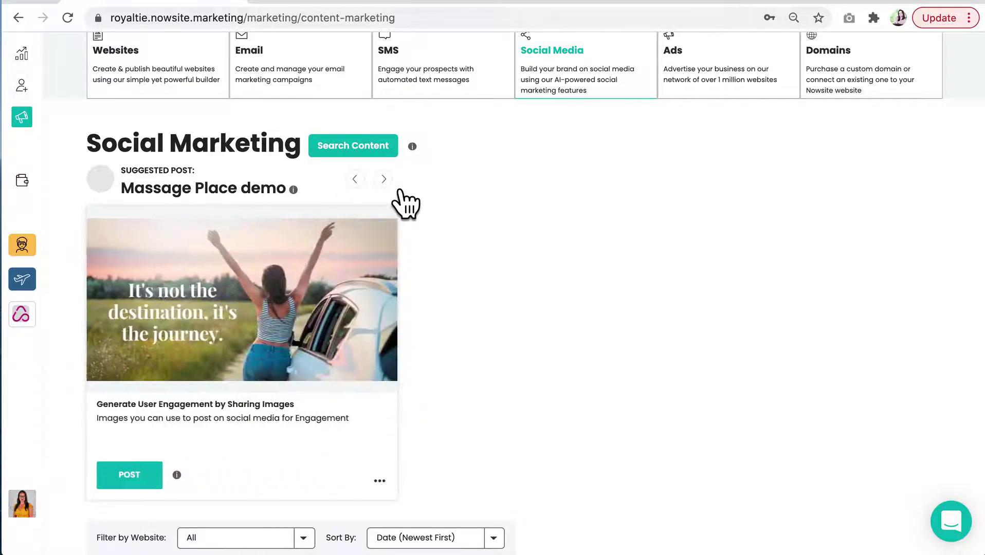
pyautogui.click(400, 189)
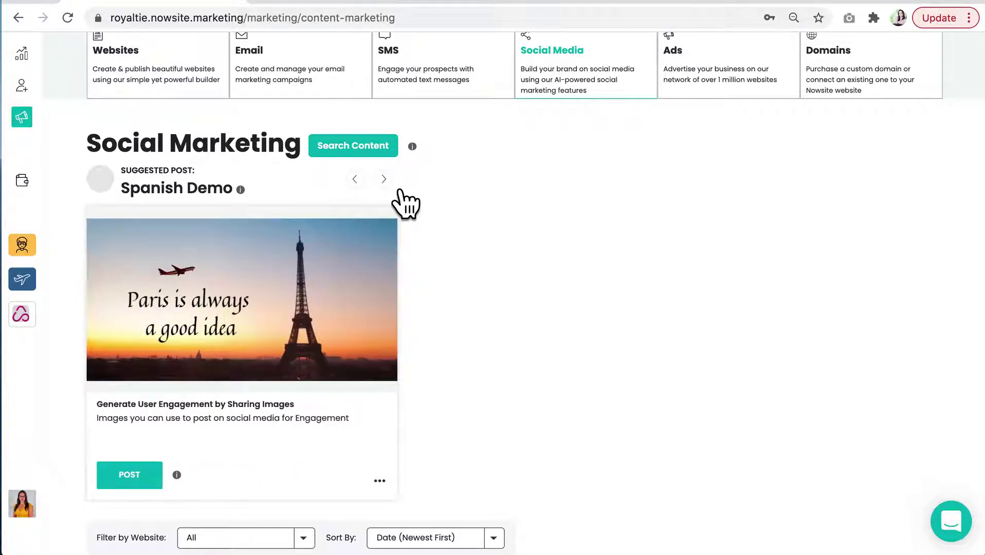
pyautogui.click(399, 190)
pyautogui.click(399, 191)
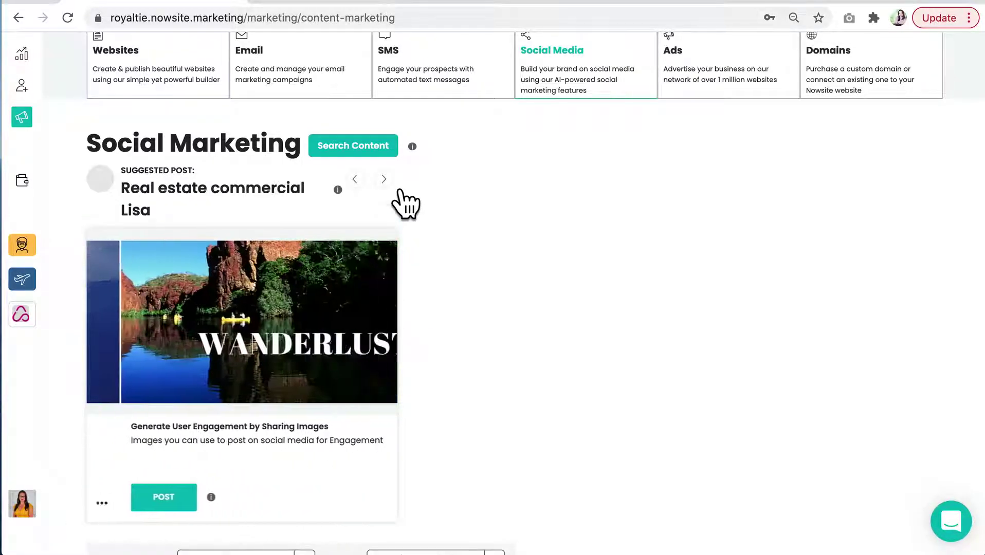
pyautogui.click(399, 191)
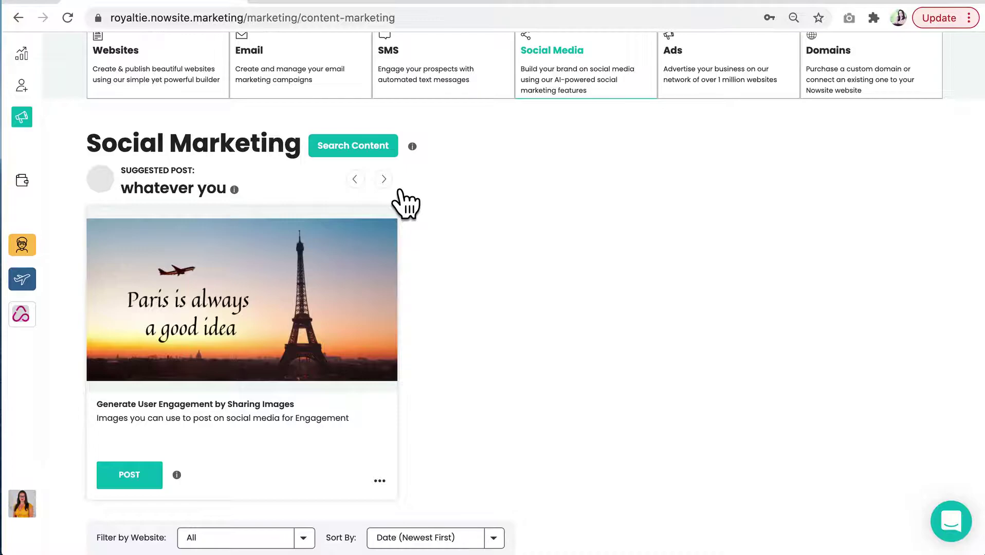
pyautogui.click(400, 191)
pyautogui.click(400, 191)
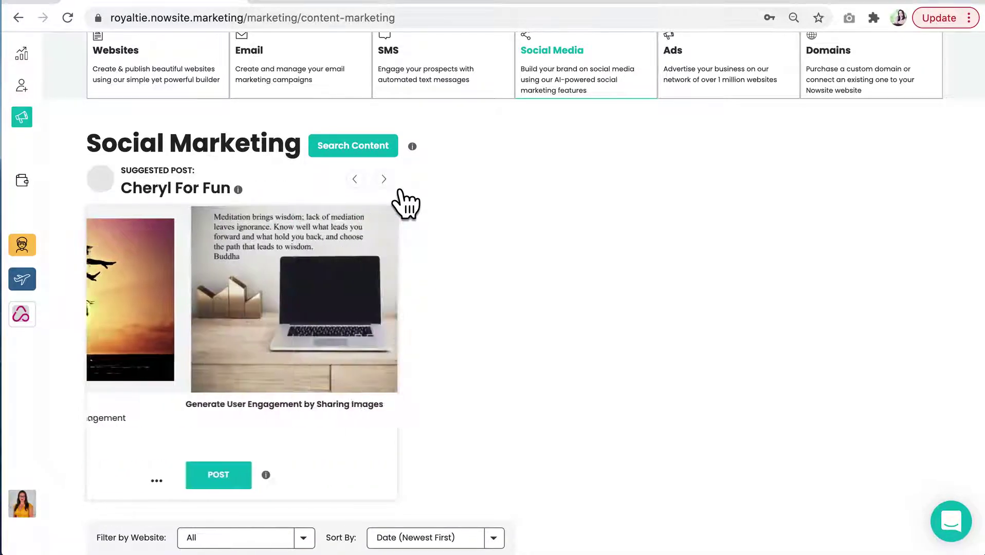
pyautogui.click(399, 191)
pyautogui.click(399, 191)
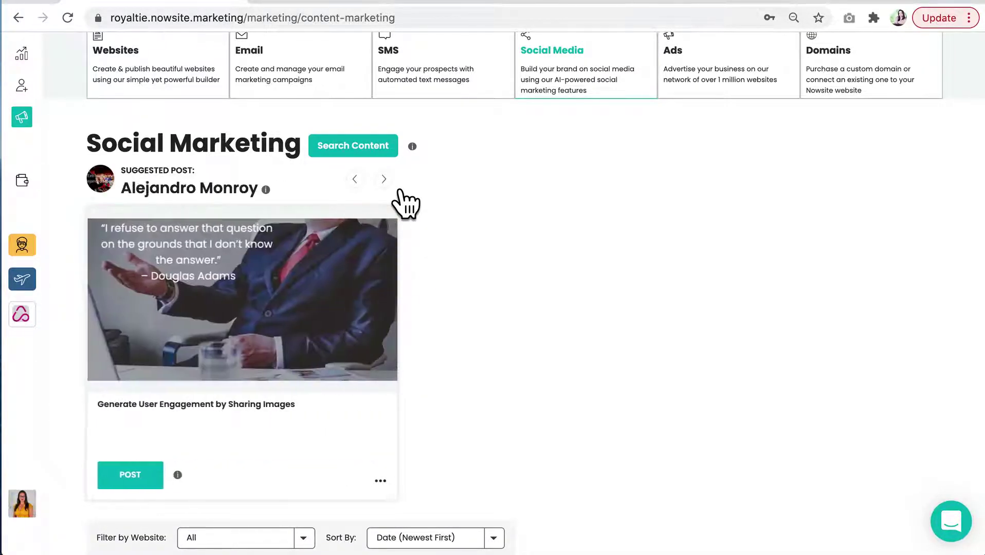
pyautogui.click(400, 191)
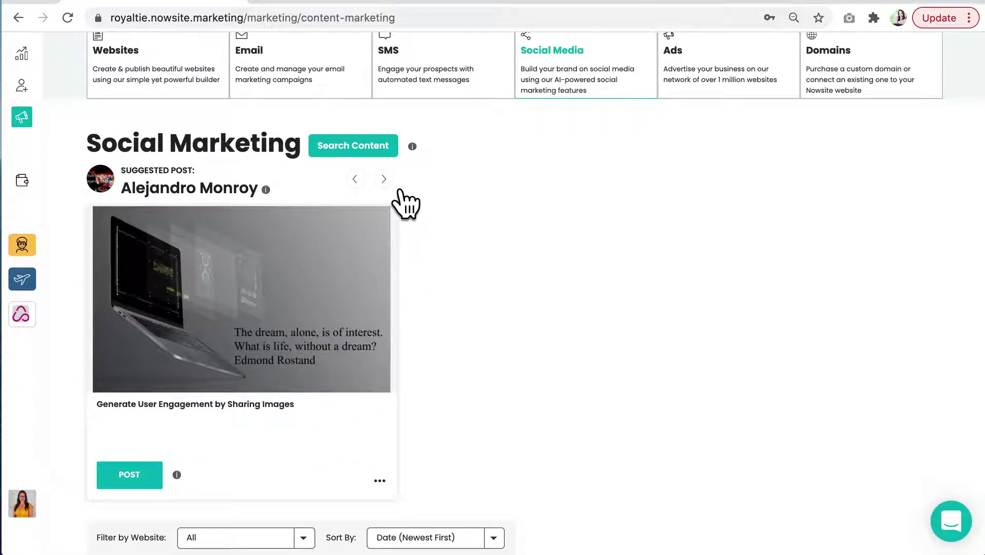
pyautogui.click(399, 191)
pyautogui.click(399, 191)
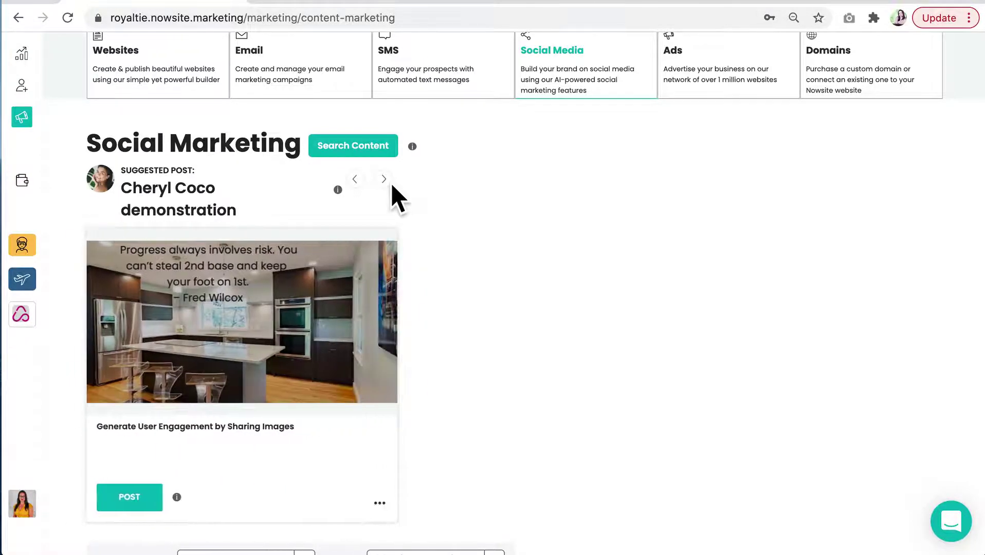
pyautogui.click(384, 185)
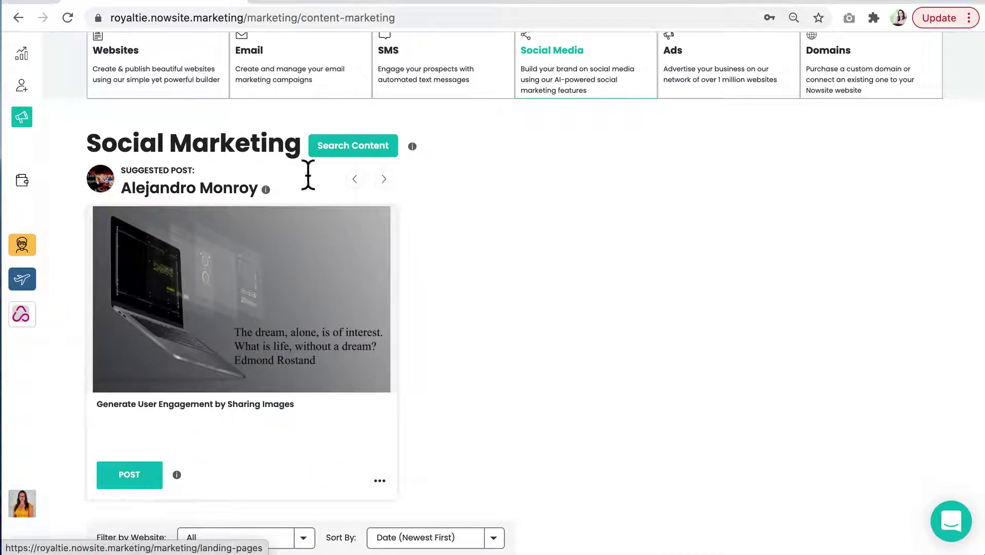
pyautogui.click(372, 192)
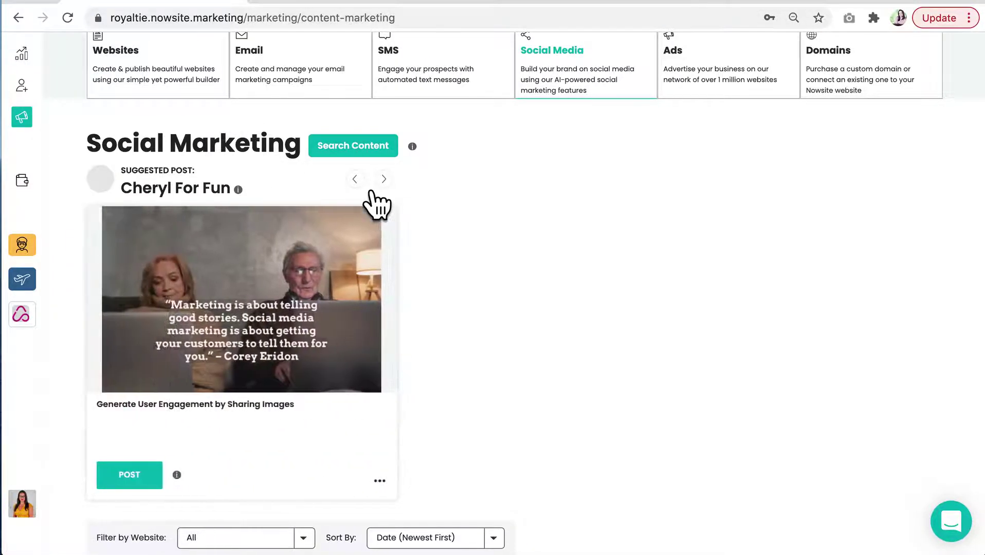
pyautogui.click(372, 192)
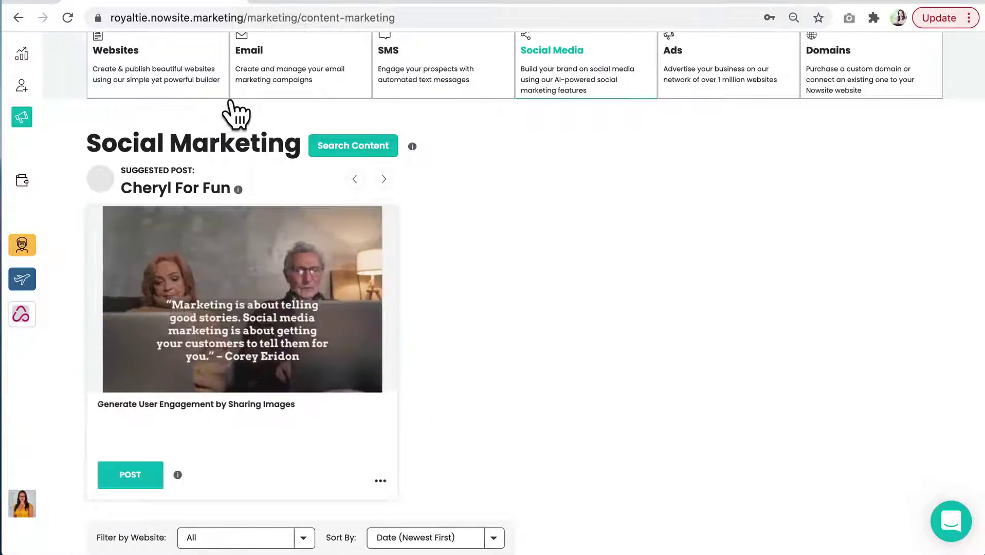
# Open Massage Place demo for editing from page 7 of the websites list view.
pyautogui.click(185, 95)
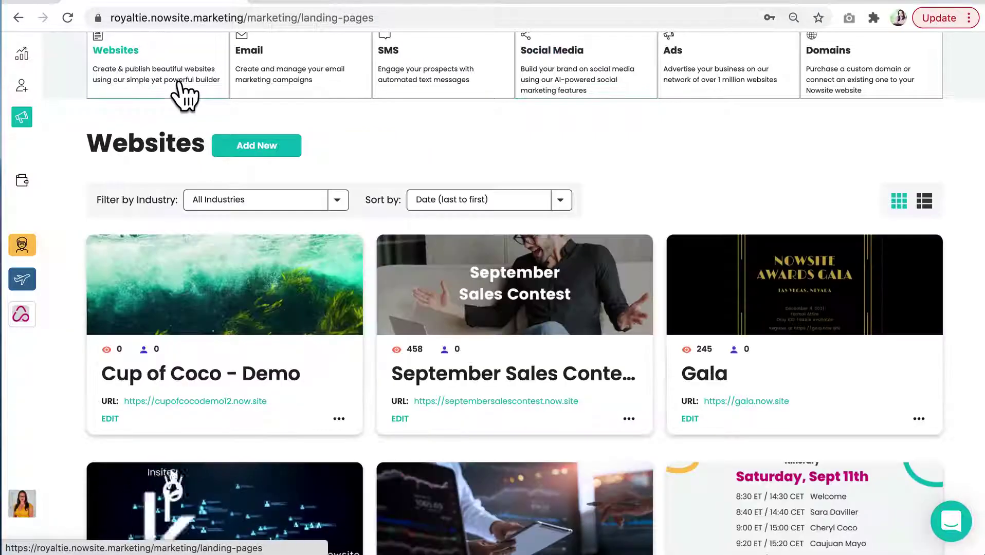
pyautogui.click(927, 203)
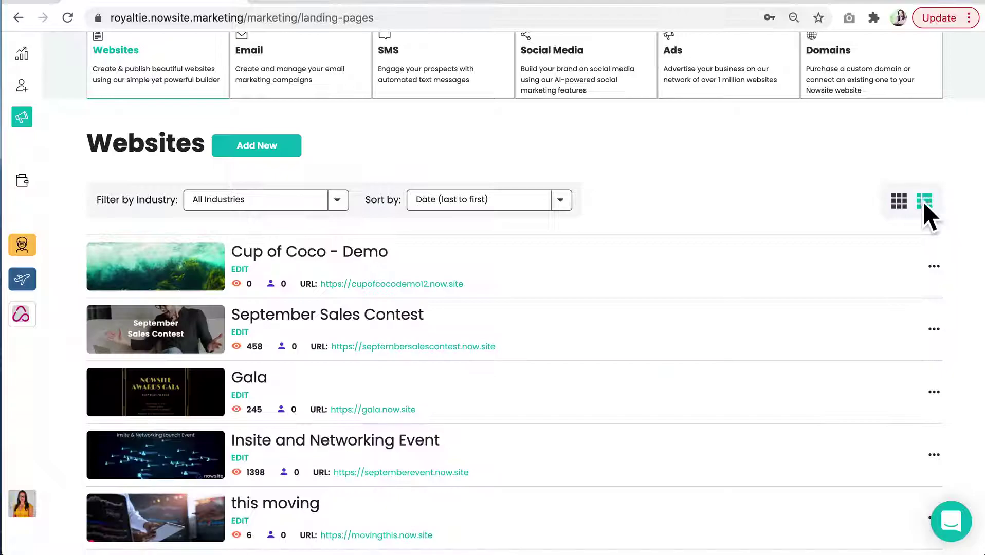
pyautogui.scroll(-2, 599, 179)
pyautogui.scroll(1, 599, 179)
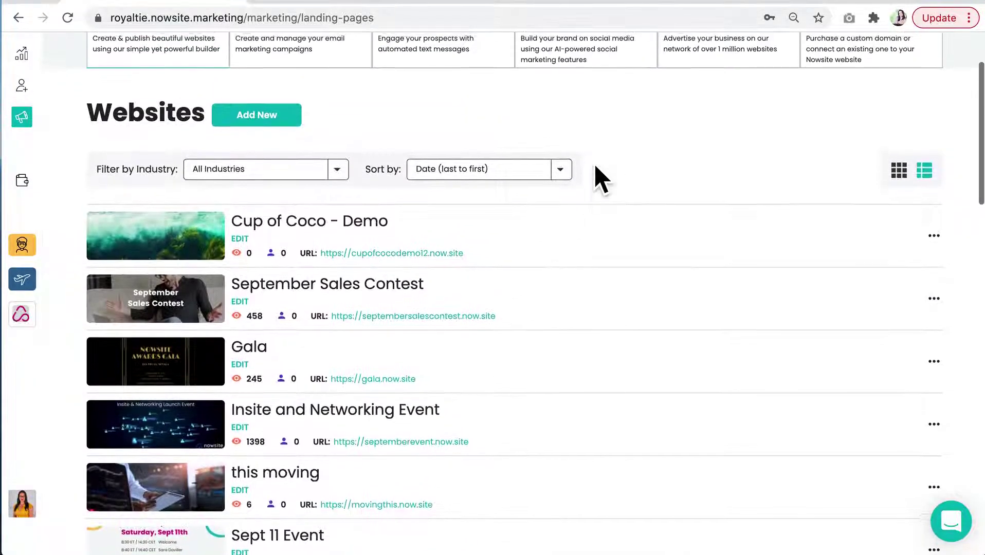
pyautogui.scroll(-5, 599, 179)
pyautogui.scroll(-6, 599, 179)
pyautogui.scroll(-4, 599, 179)
pyautogui.scroll(-1, 599, 178)
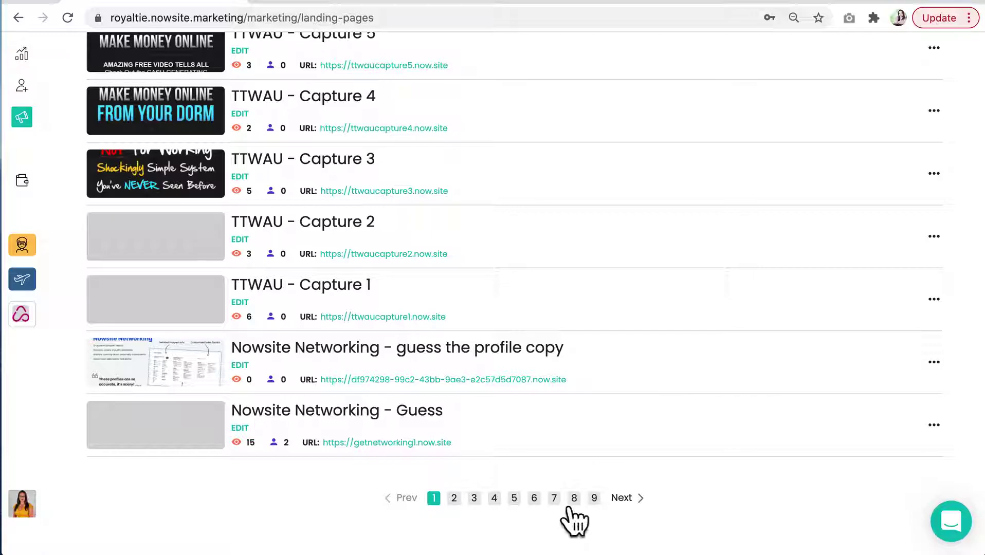
pyautogui.click(554, 498)
pyautogui.scroll(2, 569, 329)
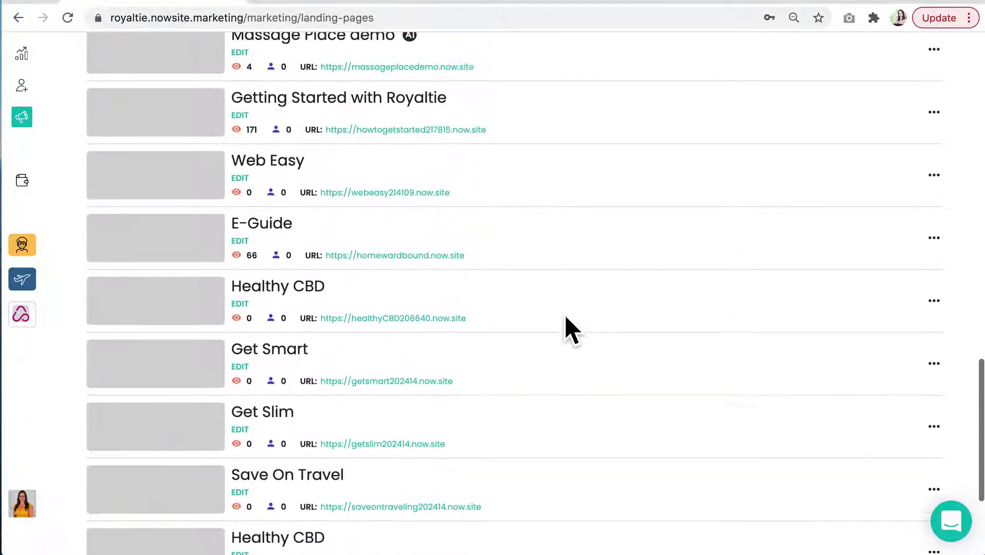
pyautogui.scroll(3, 568, 329)
pyautogui.scroll(1, 568, 329)
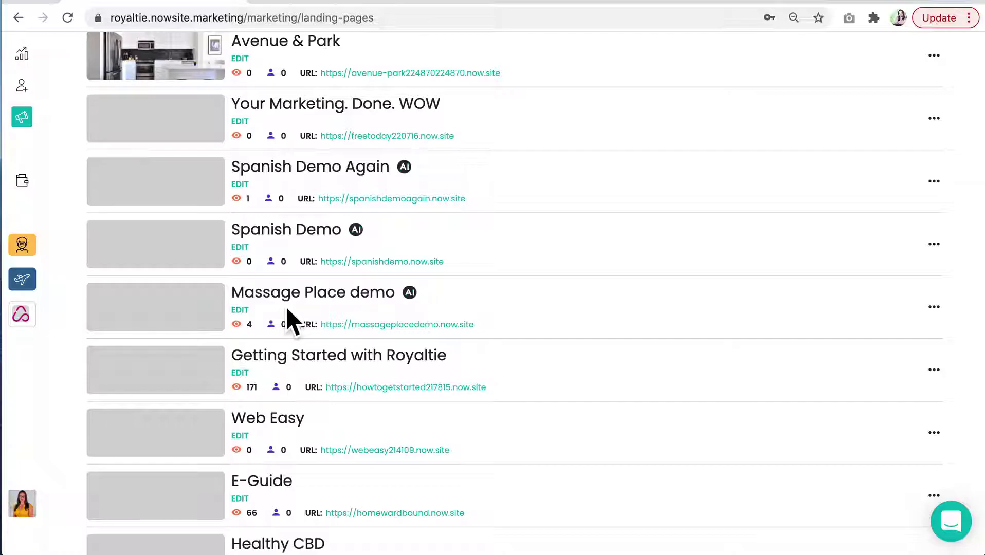
pyautogui.click(240, 310)
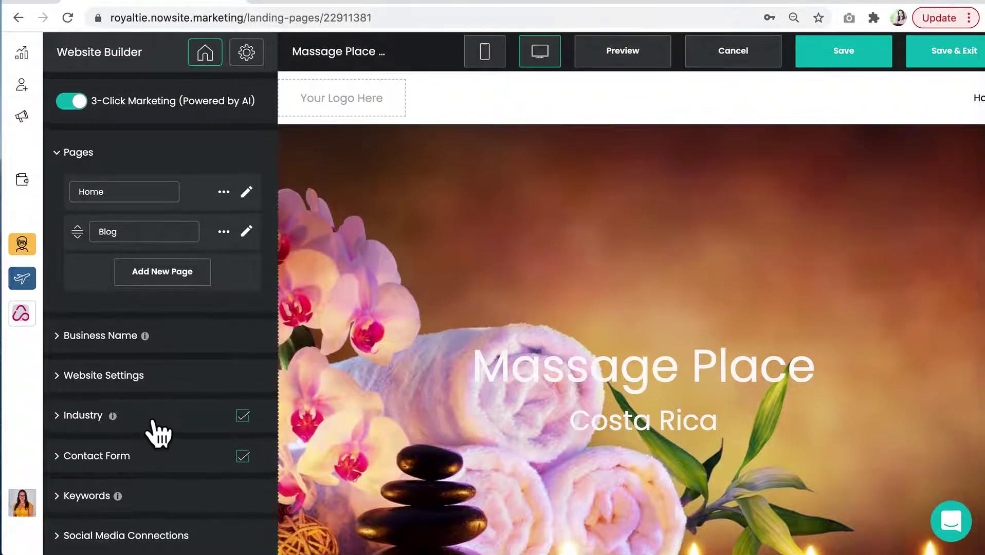
# Expand the Industry settings to check Health & Wellness / Massage.
pyautogui.click(153, 419)
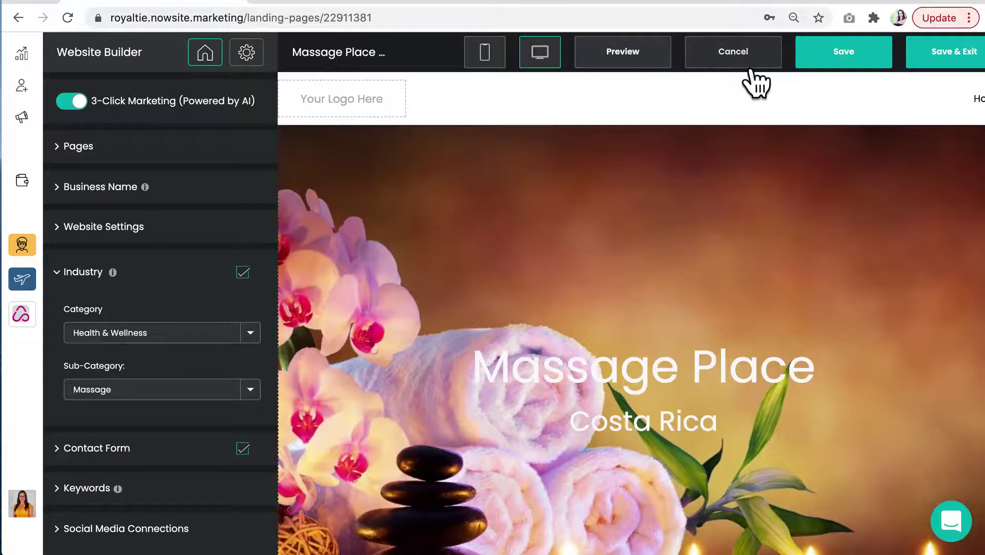
pyautogui.click(742, 60)
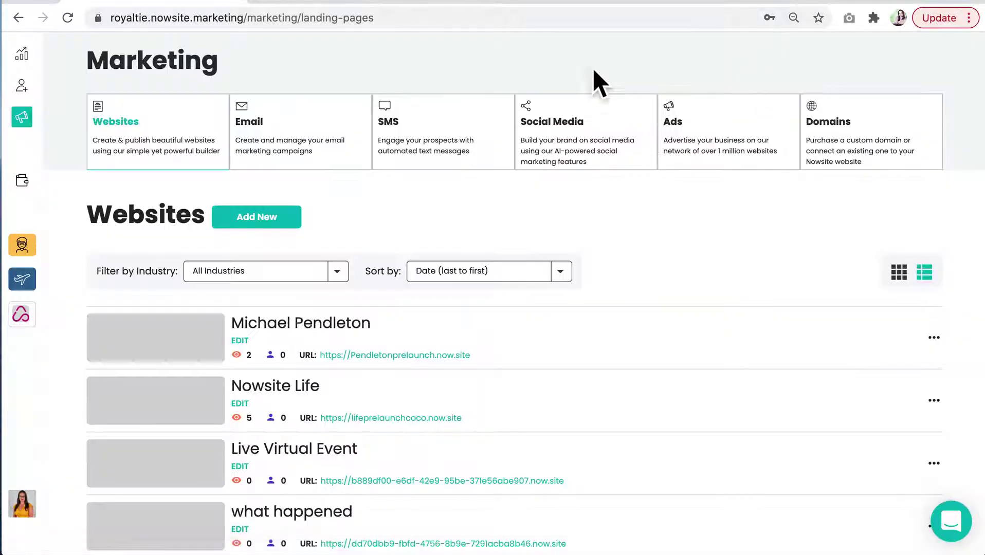
pyautogui.click(570, 166)
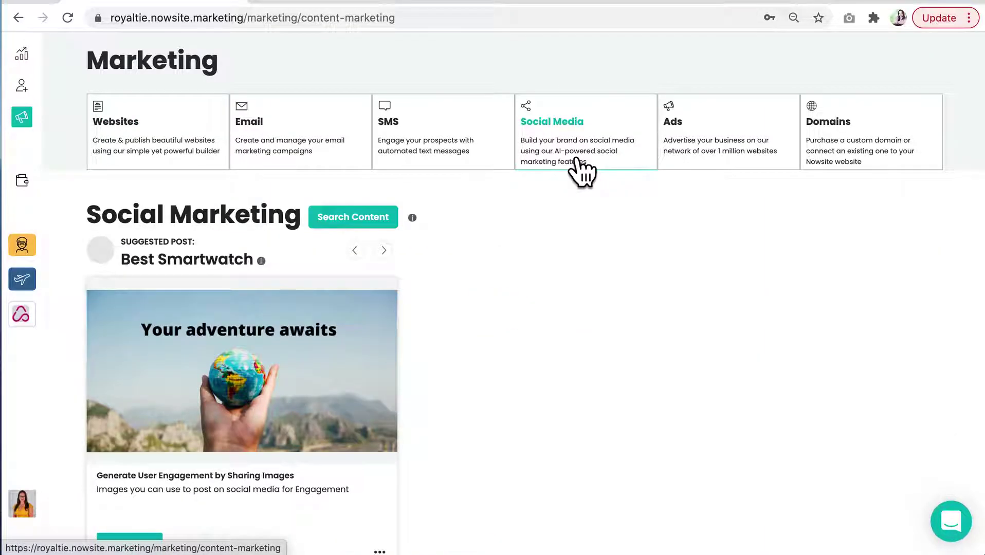
pyautogui.scroll(-2, 398, 352)
pyautogui.scroll(-2, 398, 352)
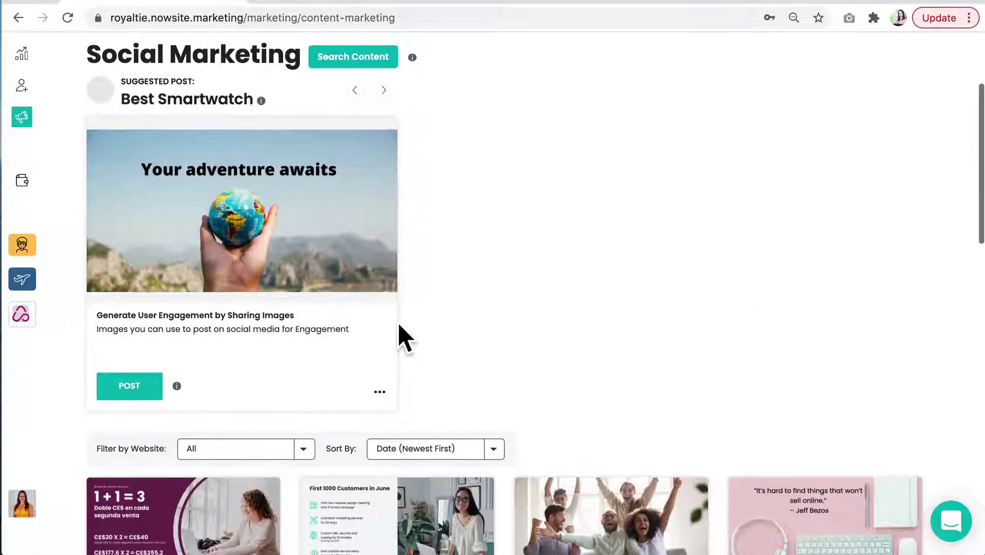
pyautogui.click(393, 91)
pyautogui.click(394, 91)
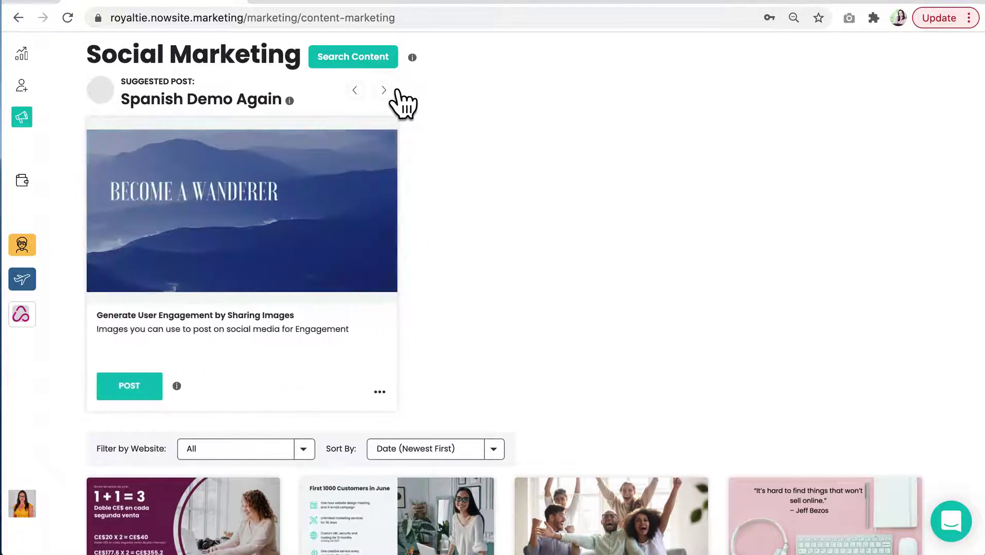
pyautogui.click(392, 91)
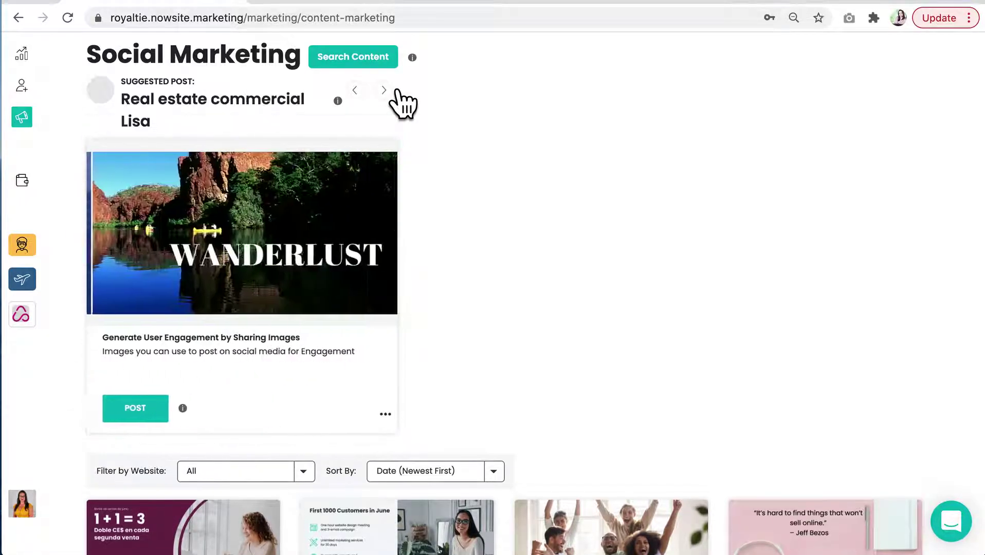
pyautogui.click(368, 99)
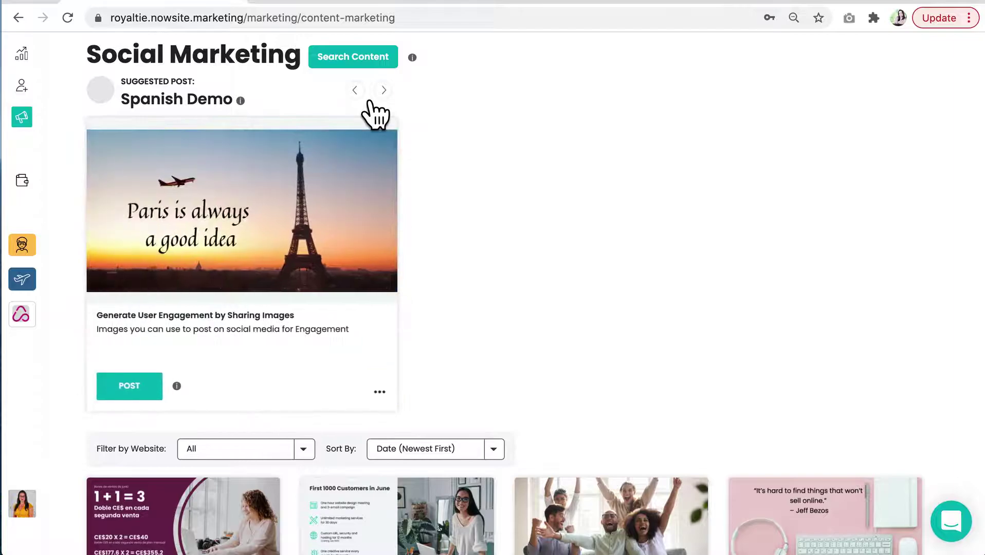
pyautogui.click(369, 101)
pyautogui.click(368, 100)
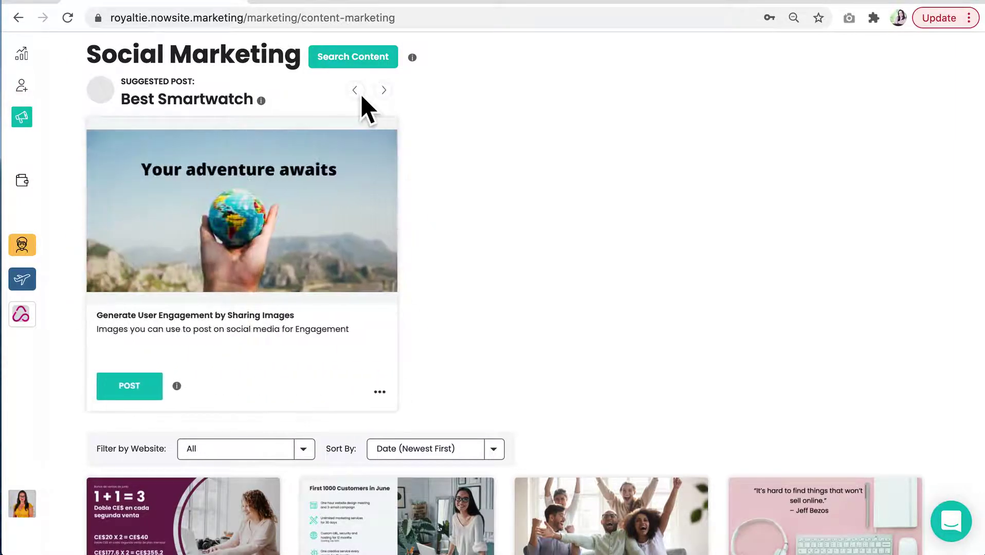
pyautogui.click(399, 106)
pyautogui.click(399, 106)
pyautogui.click(400, 106)
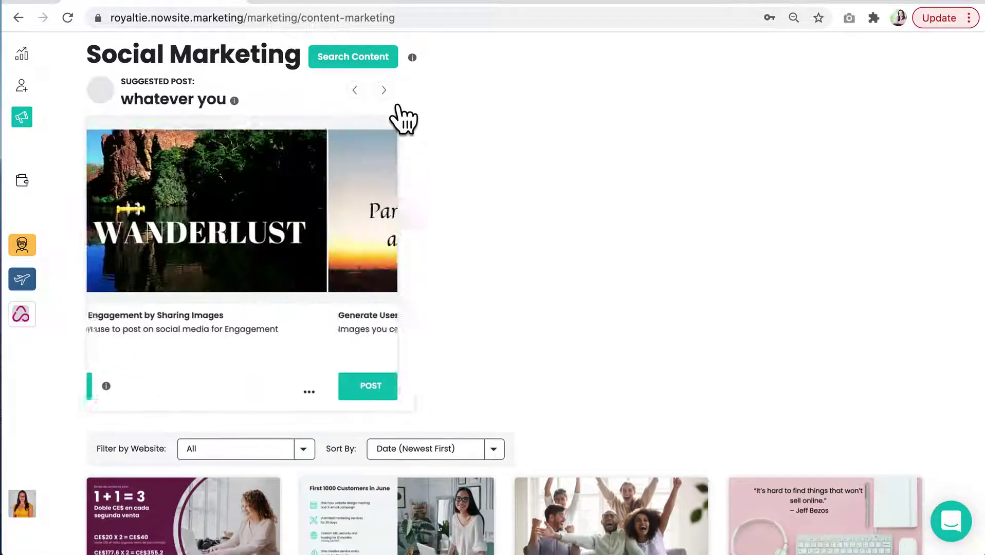
pyautogui.click(399, 106)
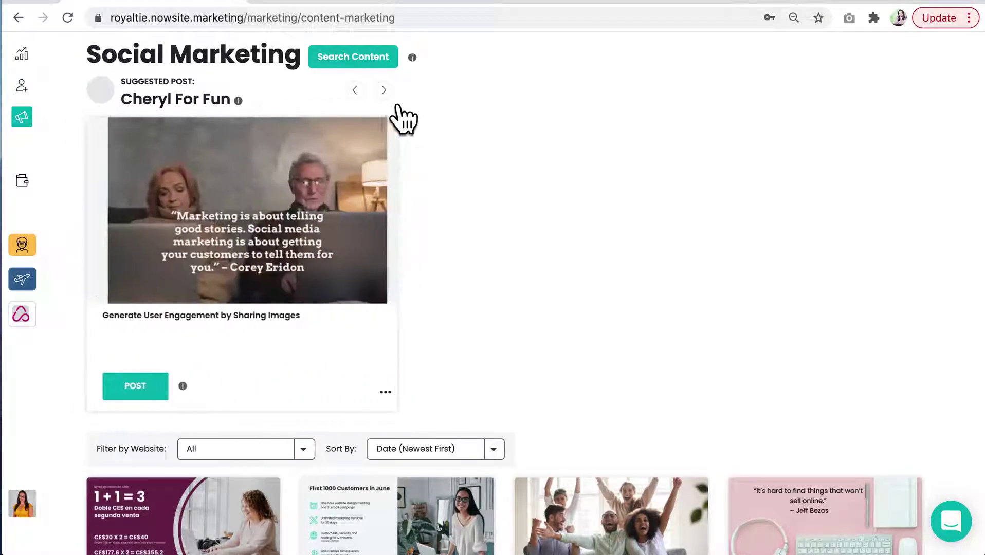
pyautogui.click(400, 106)
pyautogui.click(399, 106)
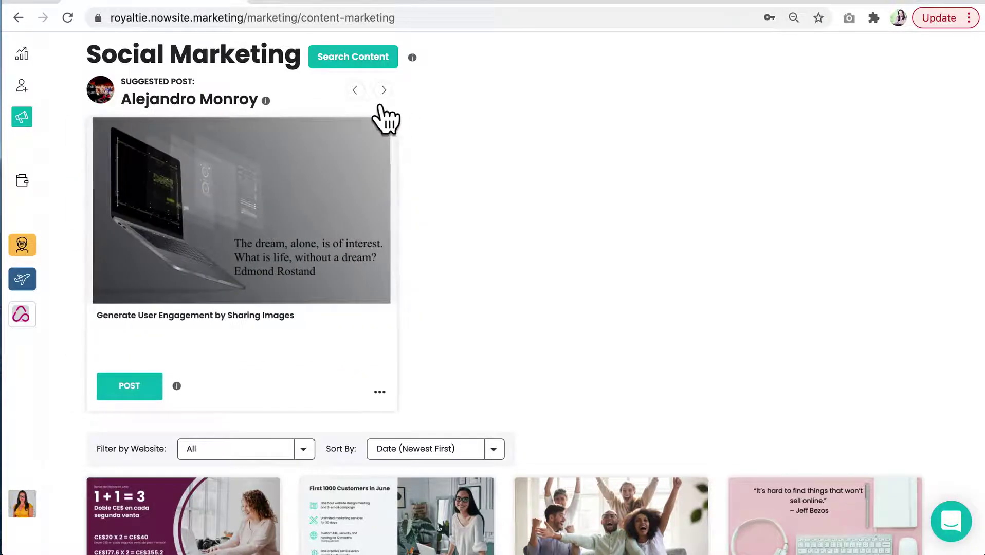
pyautogui.click(382, 106)
pyautogui.click(382, 106)
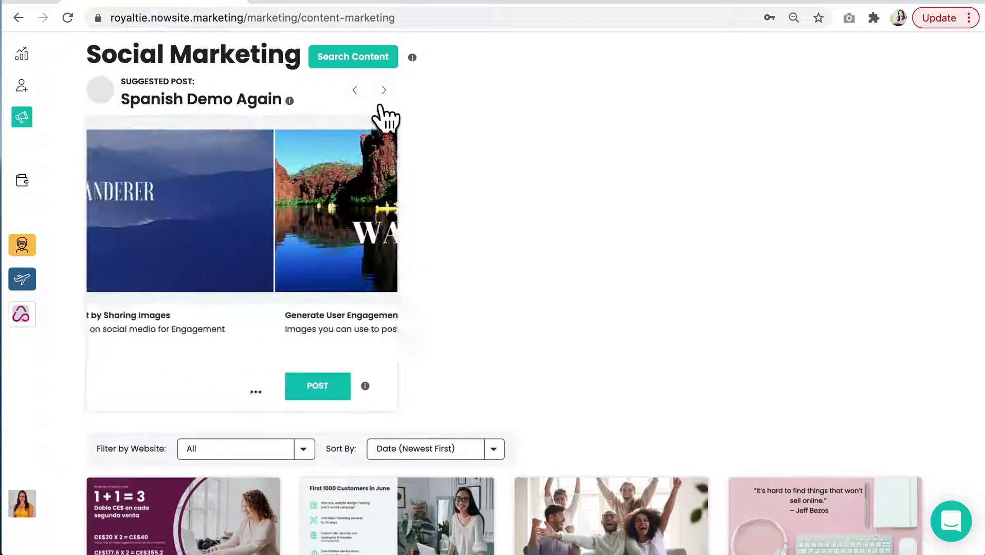
pyautogui.click(356, 93)
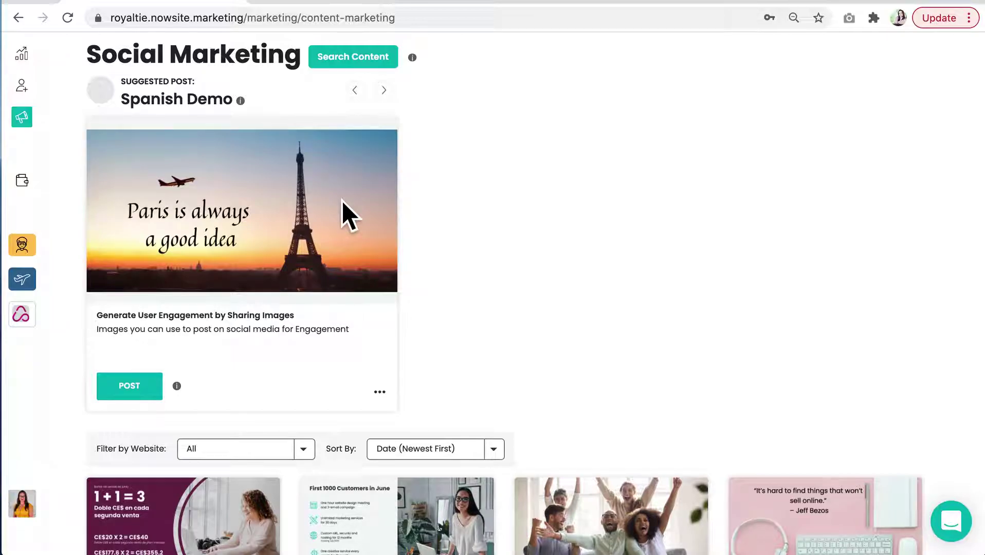
pyautogui.click(356, 91)
pyautogui.click(356, 91)
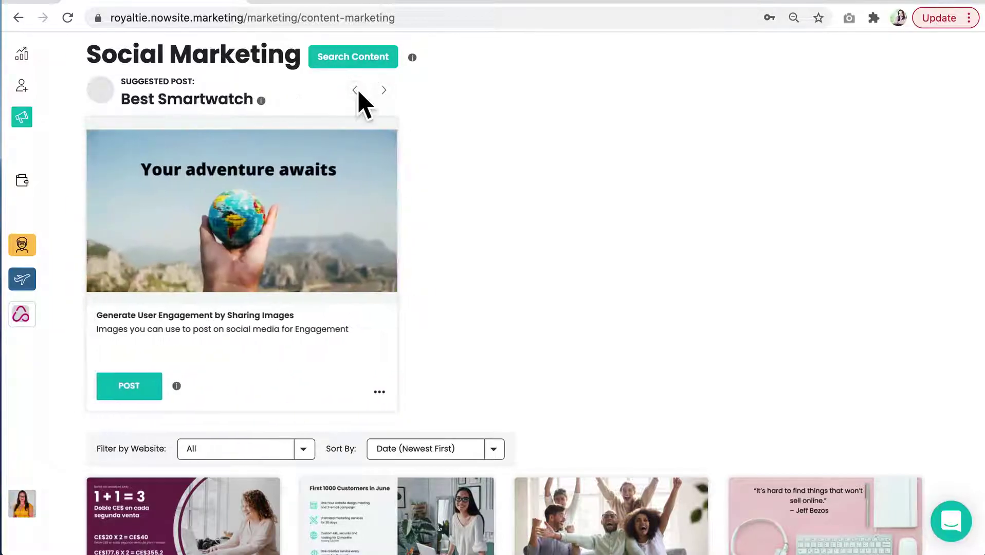
pyautogui.moveTo(129, 386)
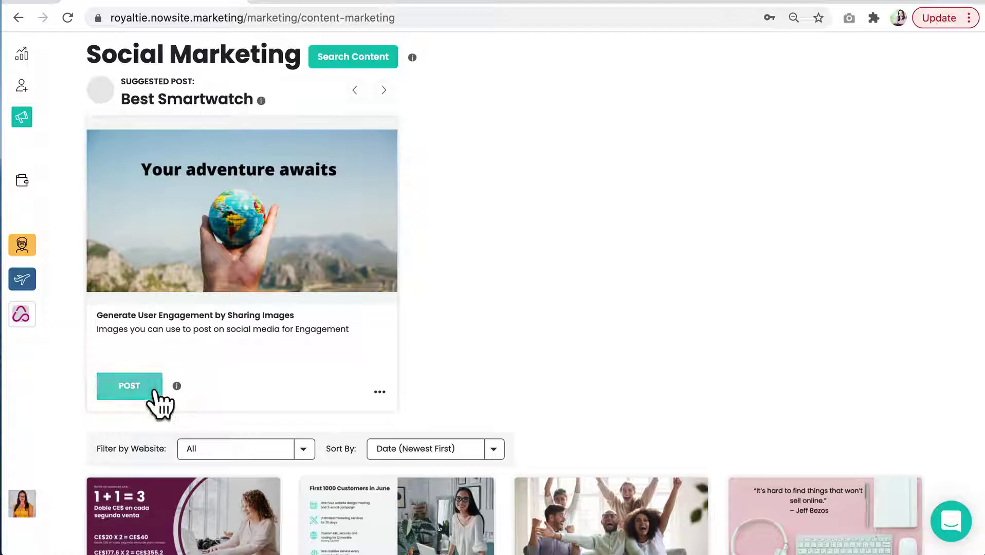
# Post the suggested content, adding it to the Massage Place demo blog.
pyautogui.click(154, 391)
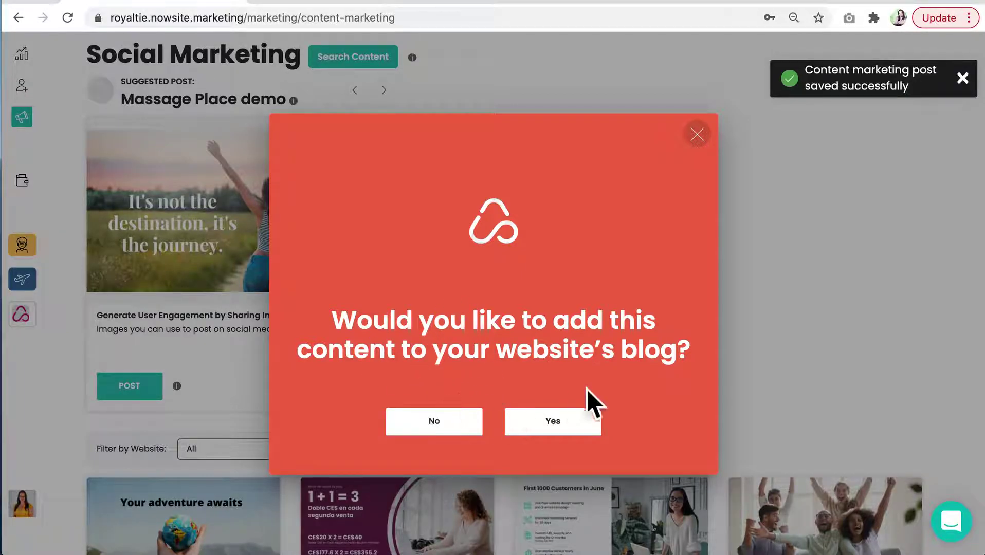
pyautogui.click(590, 428)
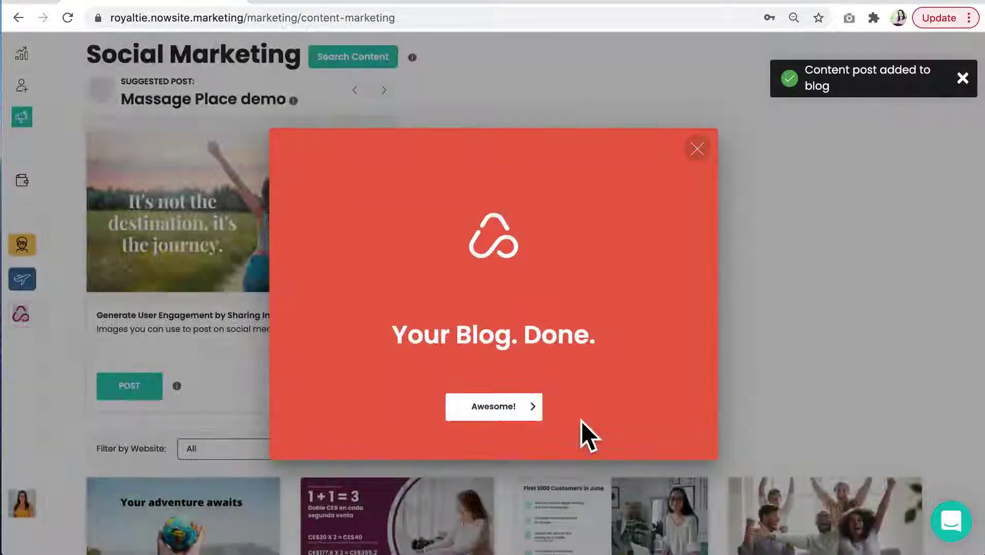
pyautogui.click(520, 423)
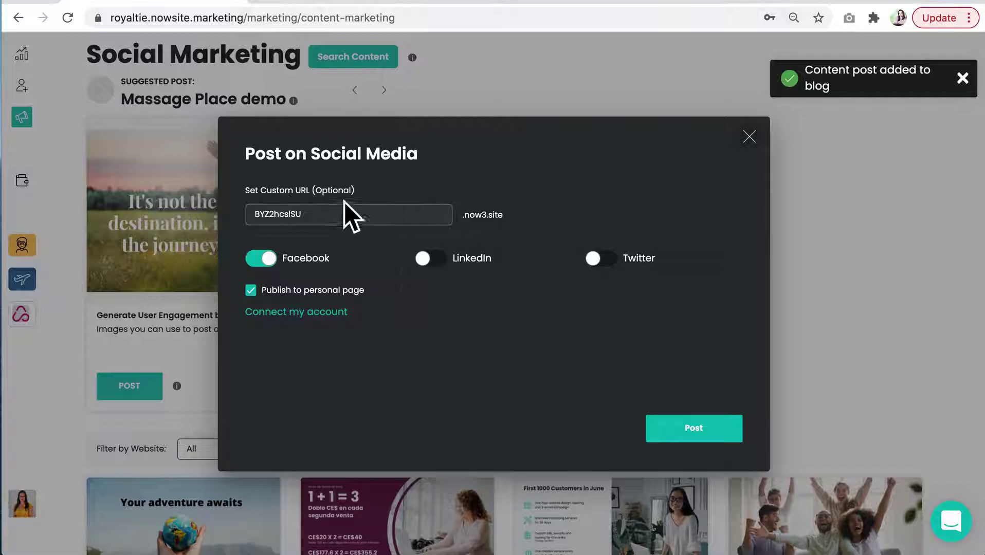
# Replace the custom URL with smartwatch and leave only Facebook enabled after toggling LinkedIn and Twitter.
pyautogui.doubleClick(308, 230)
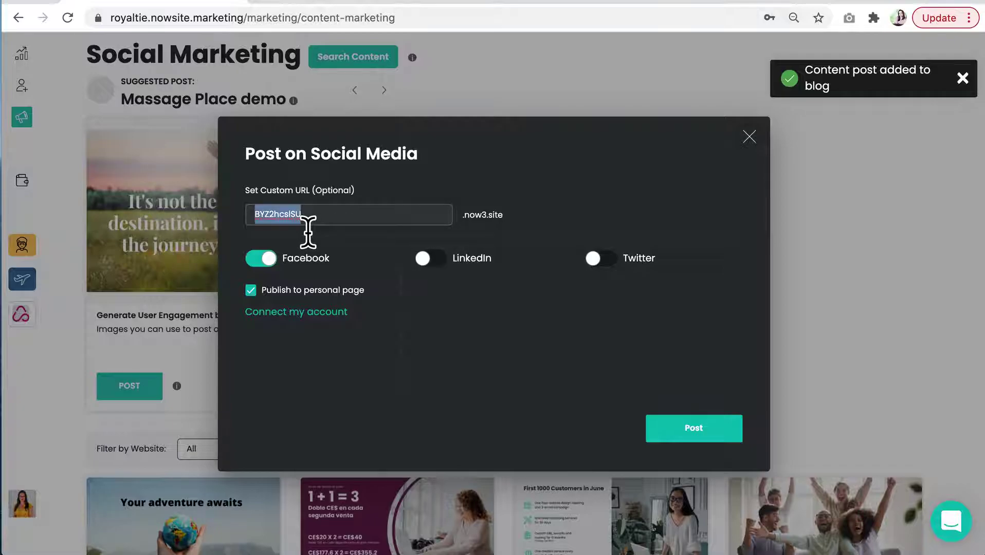
pyautogui.press('BackSpace')
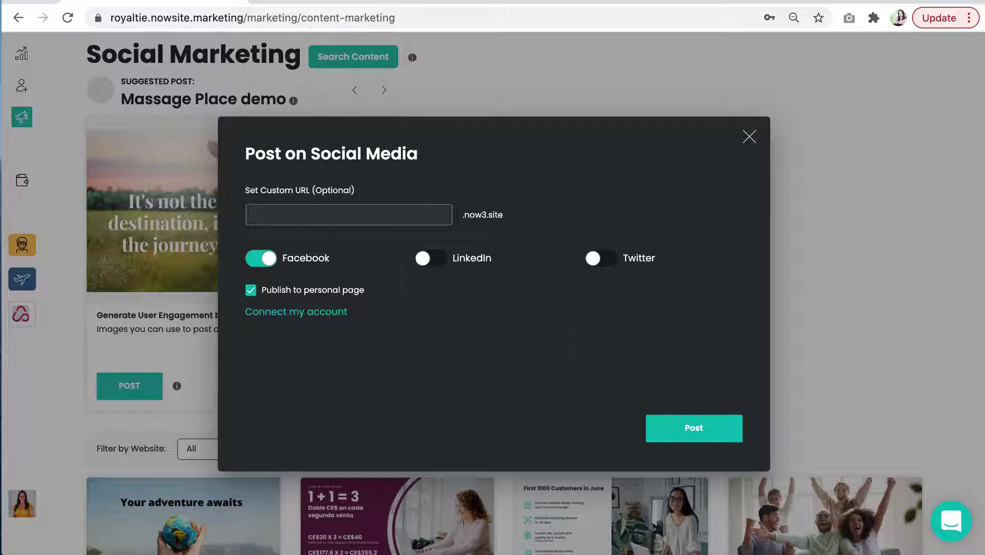
pyautogui.write('smartwatch')
pyautogui.click(461, 268)
pyautogui.click(627, 268)
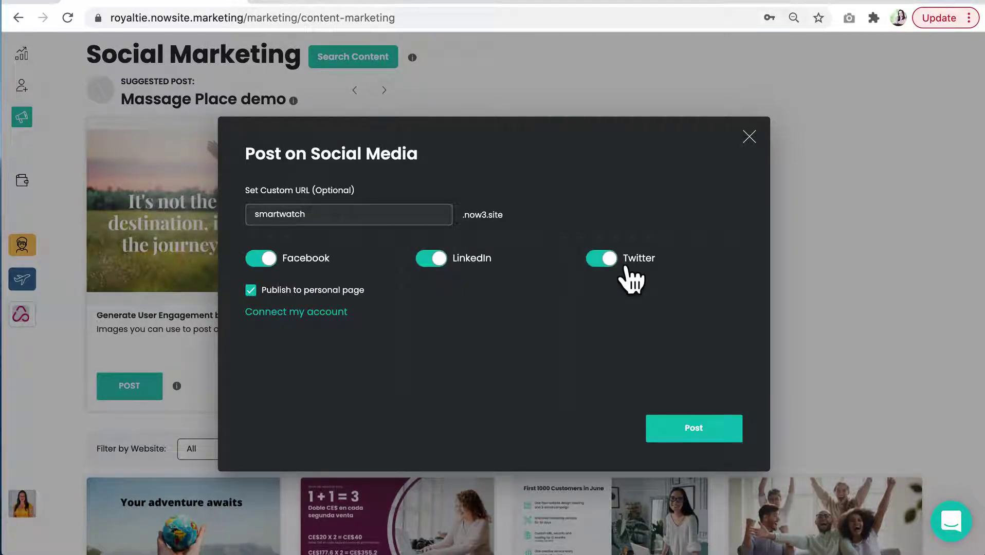
pyautogui.click(451, 266)
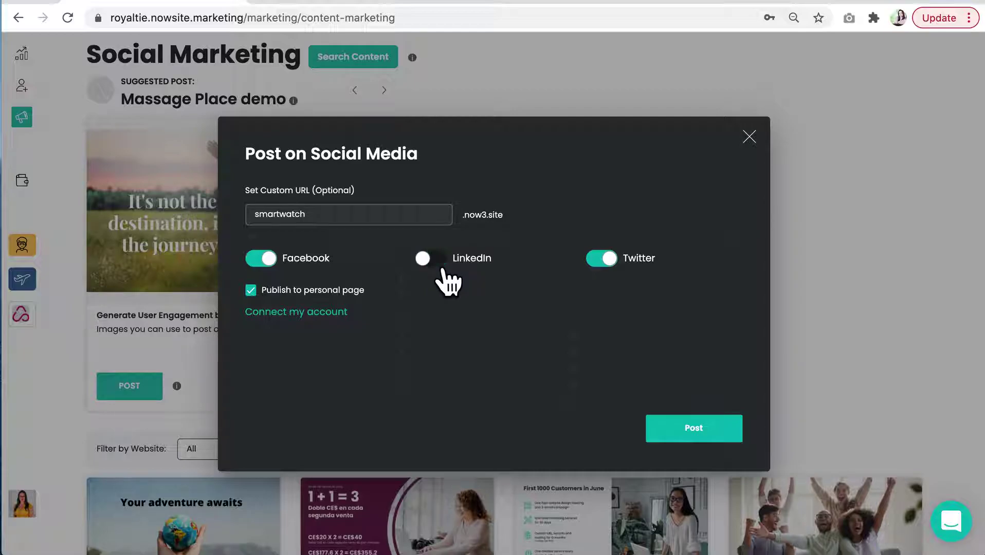
pyautogui.click(615, 273)
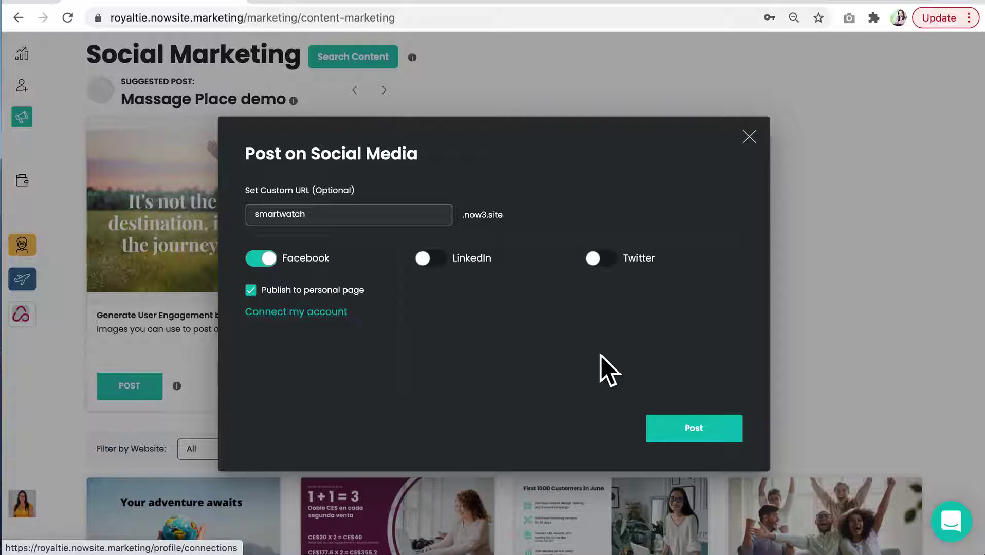
# Submit the post to Facebook and close the Facebook login window.
pyautogui.click(707, 433)
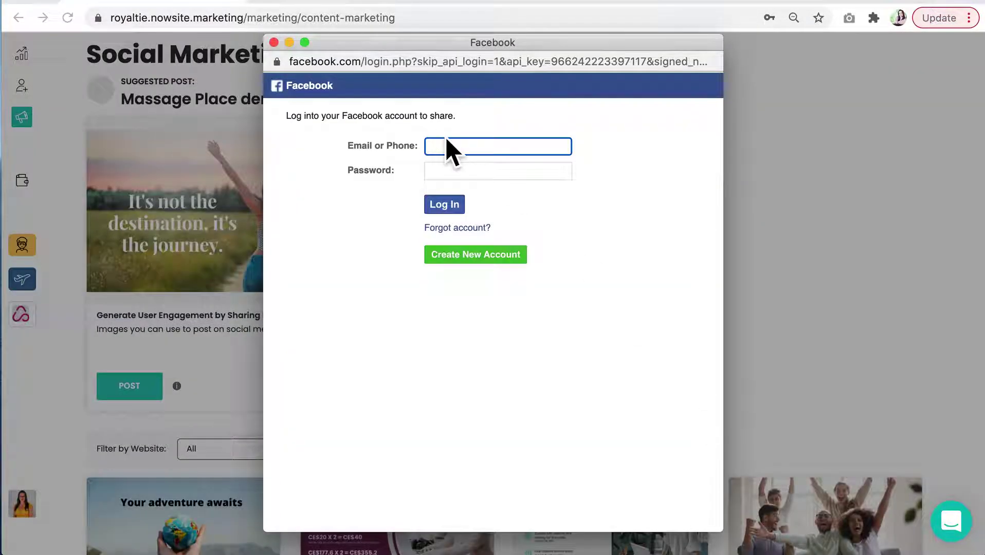
pyautogui.click(274, 42)
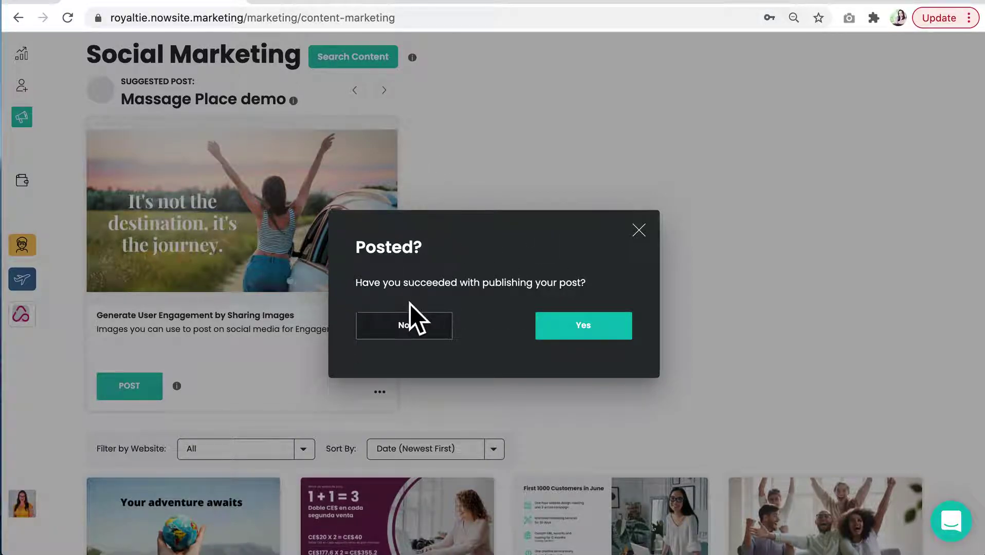
# Confirm the post was published and dismiss the $1 reward message.
pyautogui.click(621, 337)
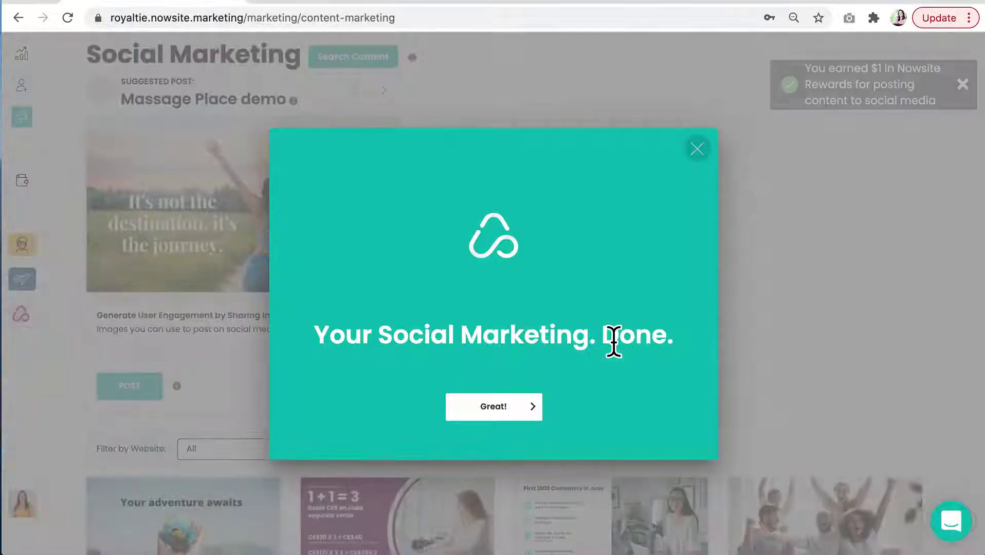
pyautogui.click(537, 415)
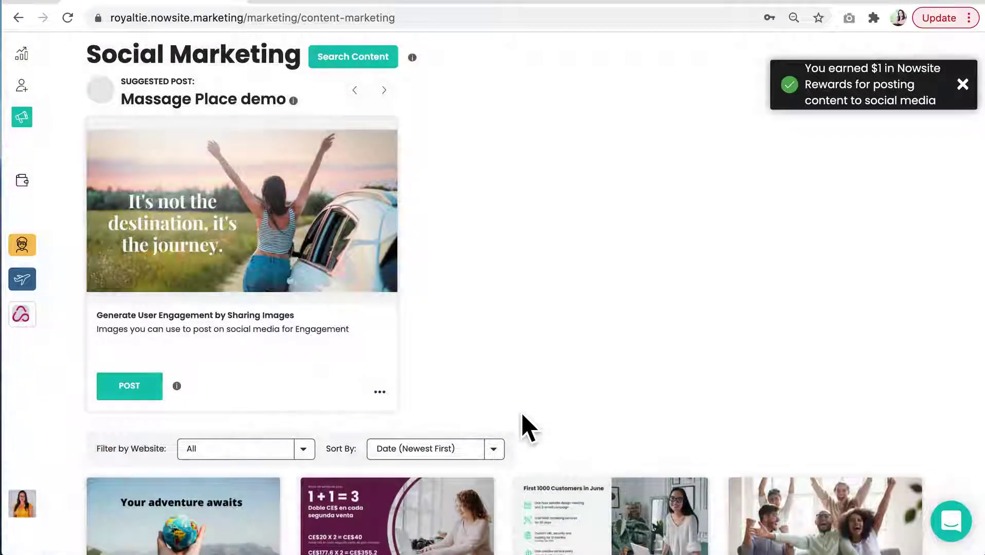